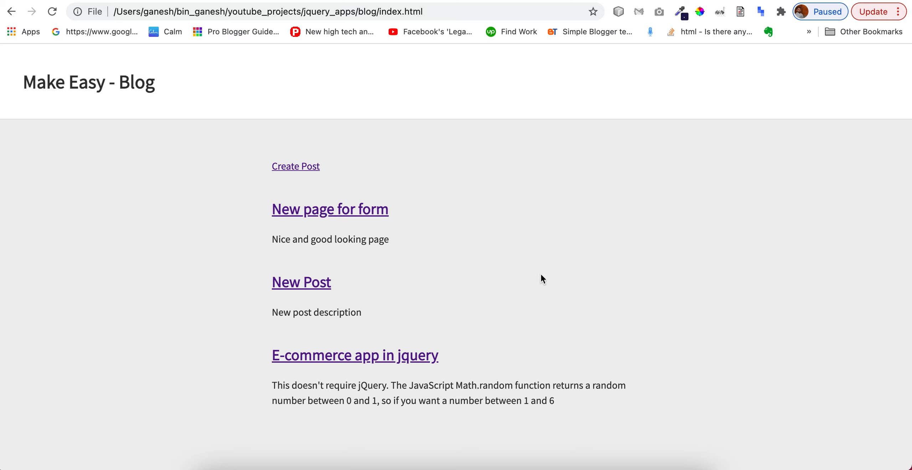
# Step: Start a new blog post from the posts index via Create Post
pyautogui.click(384, 218)
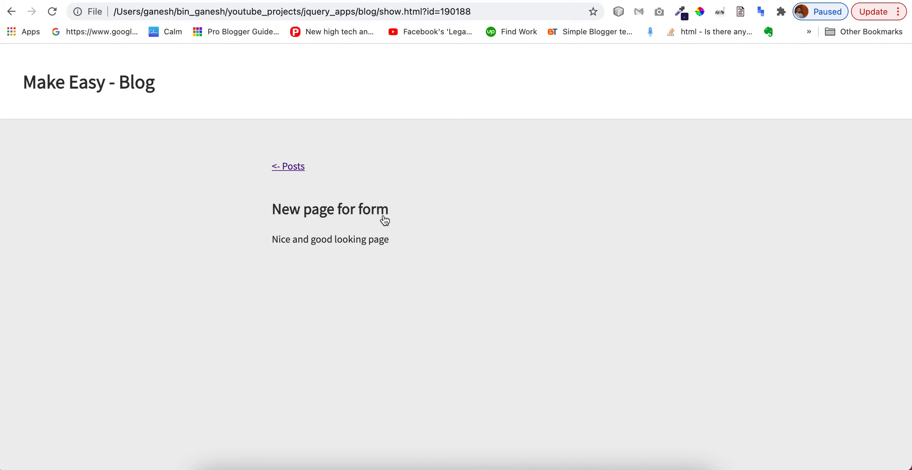
pyautogui.click(292, 166)
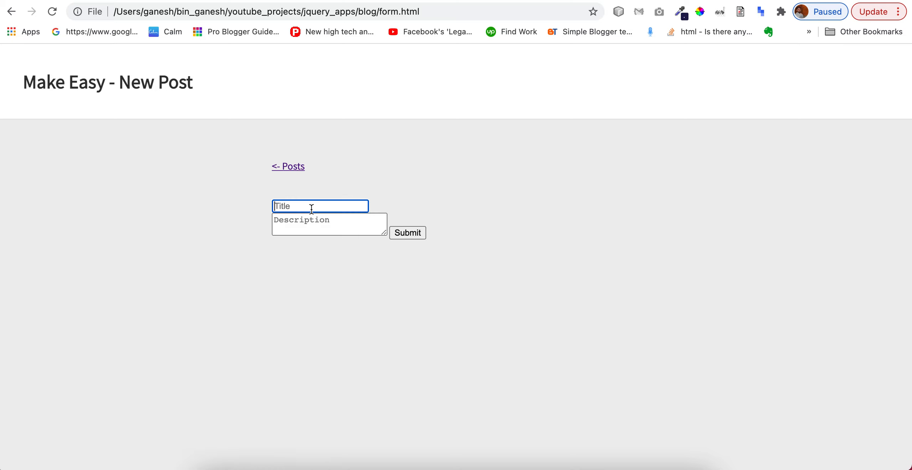
pyautogui.write('Hello, New')
# Step: Enter title 'Hello, Welcome to make easy' with description 'Hello' and submit the post
pyautogui.press('BackSpace')
pyautogui.press('BackSpace')
pyautogui.press('BackSpace')
pyautogui.write('Welcome to make easy')
pyautogui.click(314, 228)
pyautogui.write('Hello')
pyautogui.click(407, 232)
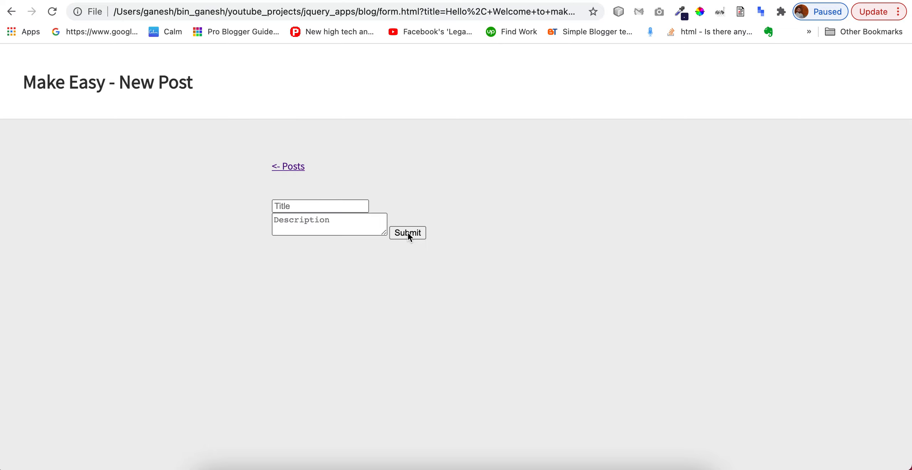
# Step: Return to the posts index and reload it so the new post appears
pyautogui.click(288, 166)
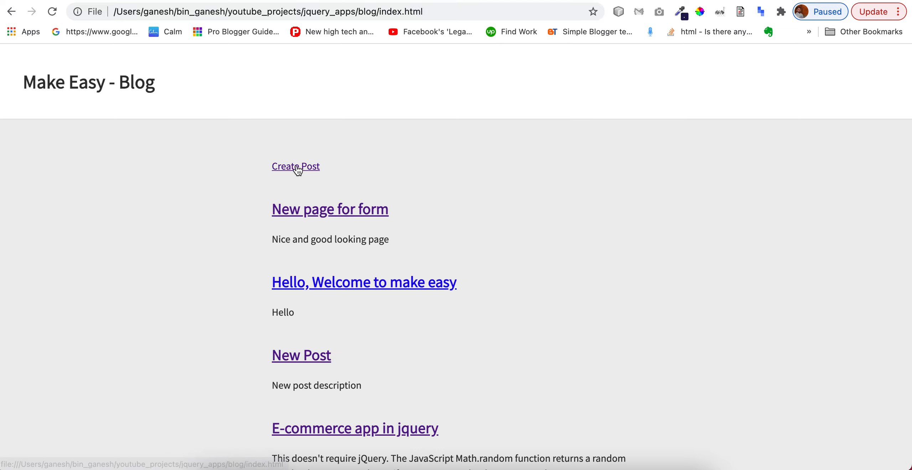
pyautogui.scroll(-3, 476, 268)
pyautogui.scroll(3, 476, 268)
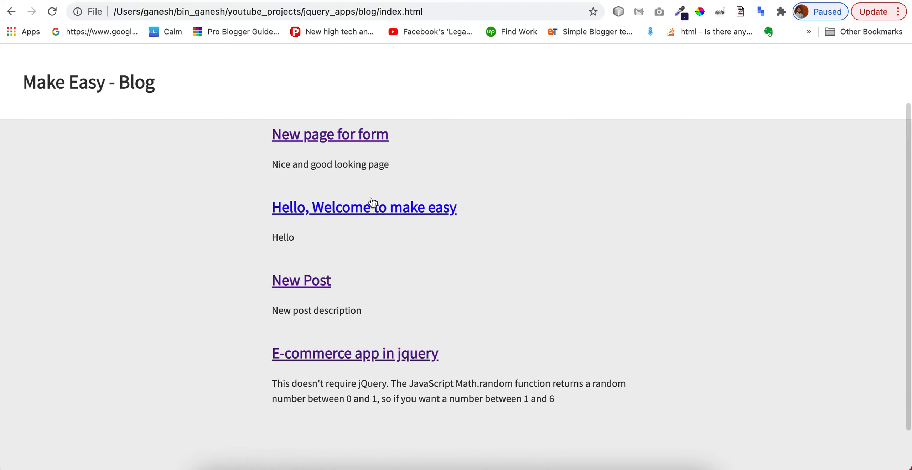
pyautogui.press('super+r')
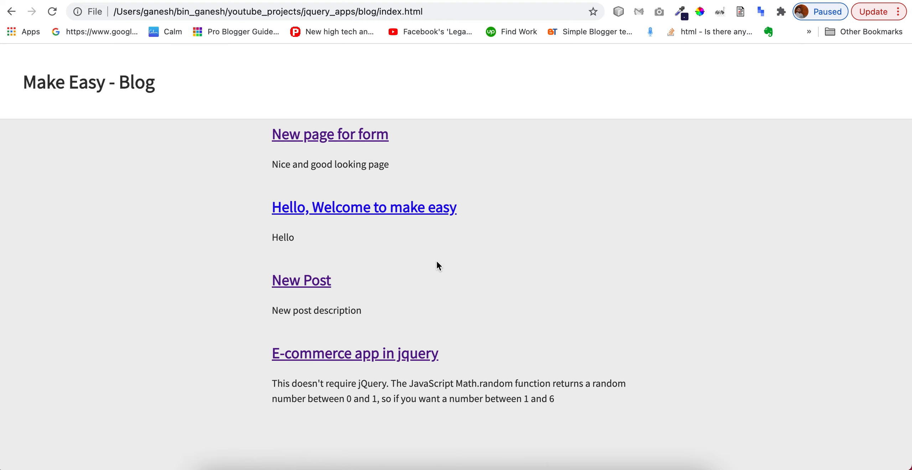
# Step: View the 'Hello, Welcome to make easy' post on its own page showing 'Hello'
pyautogui.click(364, 268)
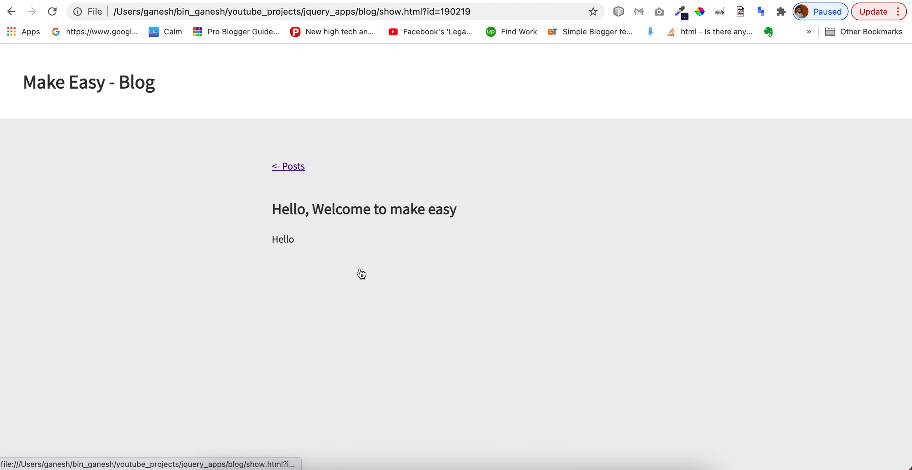